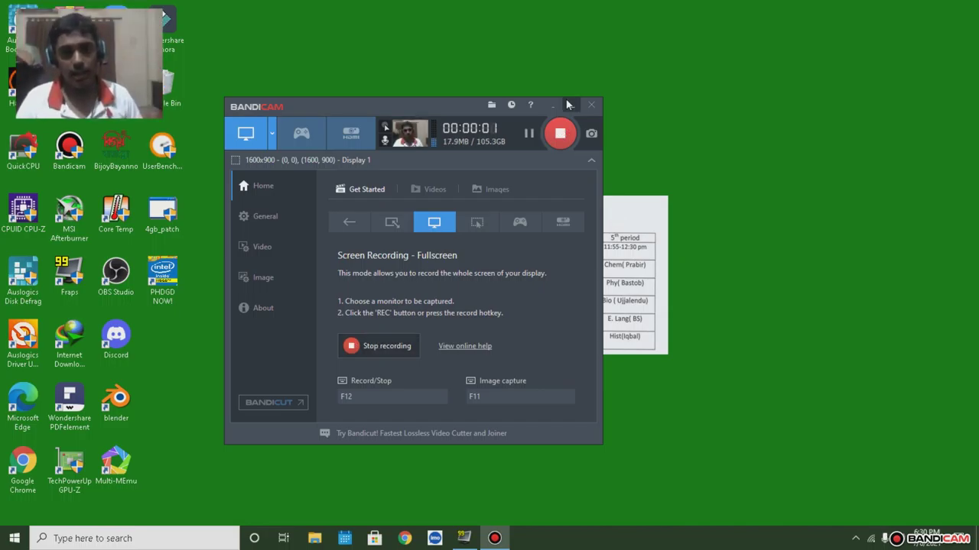
Step: Minimize the Bandicam recorder window to clear the screen
{"action": "left_click", "coordinate": [585, 105]}
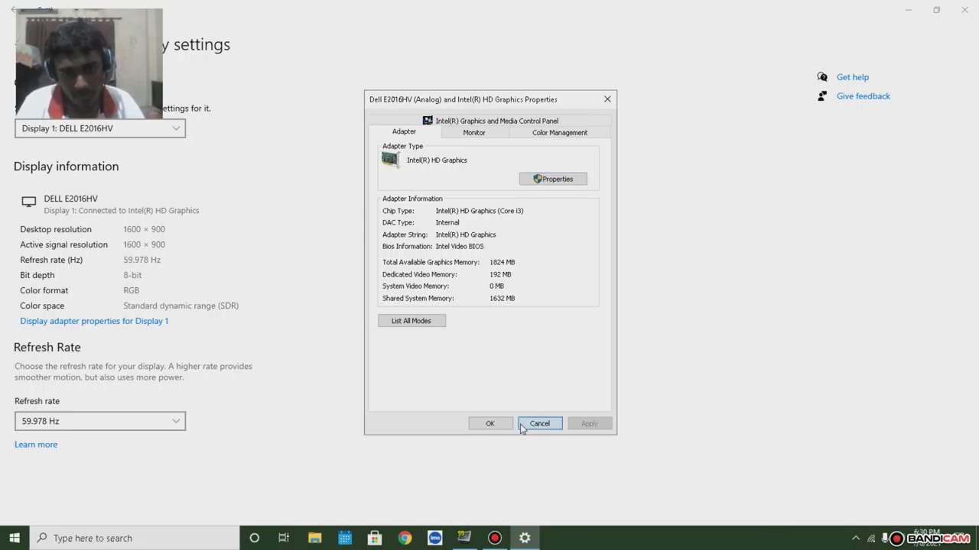
Step: Close the adapter properties and Settings, refresh the desktop, and run regedit
{"action": "left_click", "coordinate": [539, 423]}
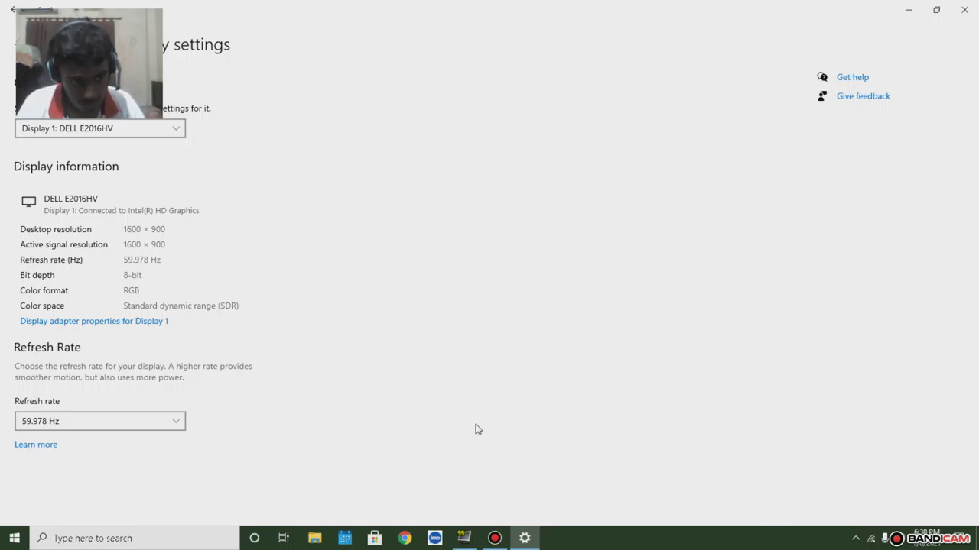
{"action": "left_click", "coordinate": [964, 10]}
{"action": "right_click", "coordinate": [739, 100]}
{"action": "left_click", "coordinate": [769, 133]}
{"action": "key", "text": "super+r"}
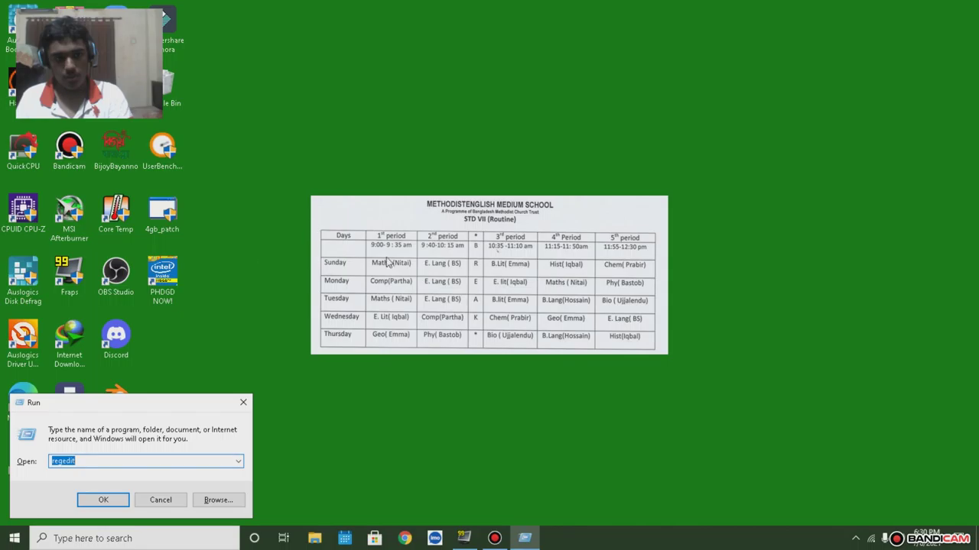
{"action": "key", "text": "Return"}
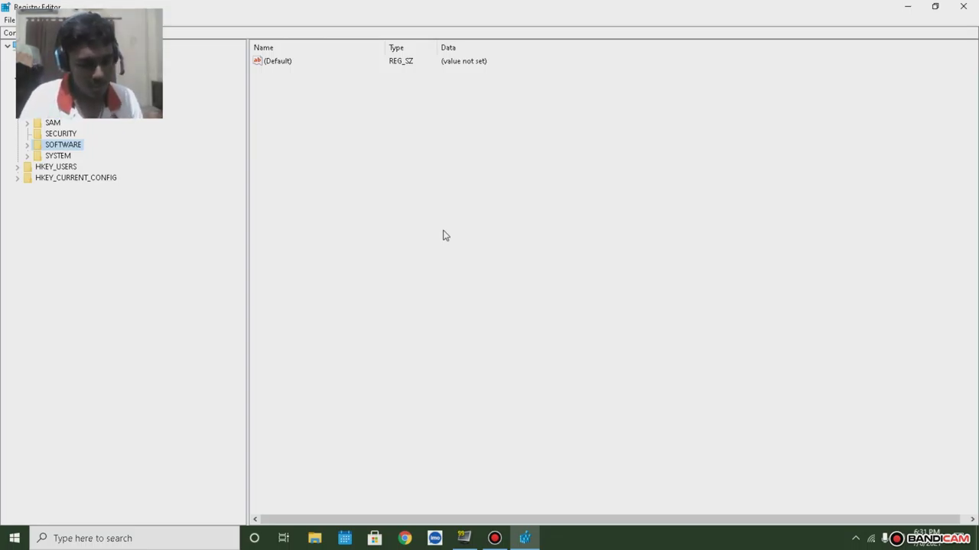
Step: Find the Intel graphics key and confirm IncreaseFixedSegment keeps value 1
{"action": "key", "text": "ctrl+f"}
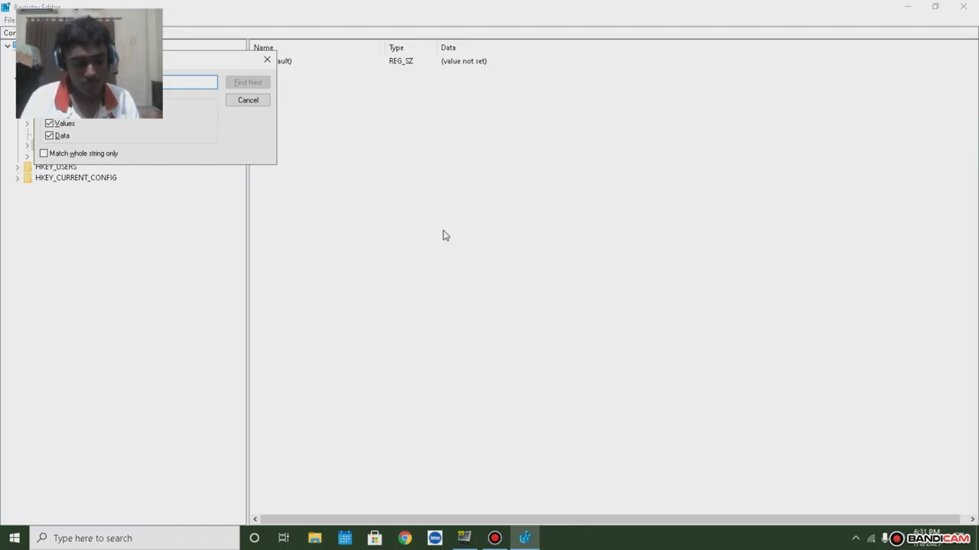
{"action": "type", "text": "a"}
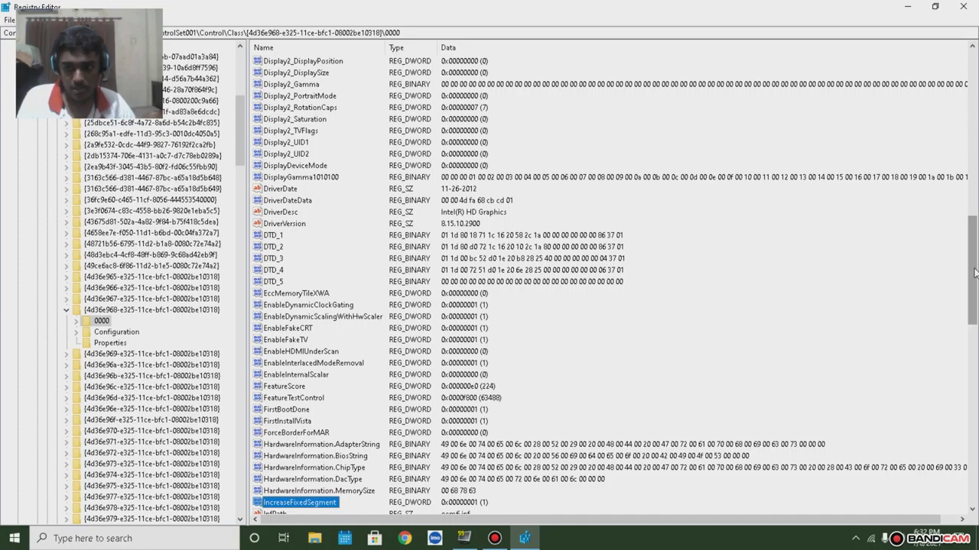
{"action": "scroll", "coordinate": [319, 367], "scroll_direction": "down", "scroll_amount": 4}
{"action": "right_click", "coordinate": [319, 367]}
{"action": "left_click", "coordinate": [336, 373]}
{"action": "left_click", "coordinate": [150, 159]}
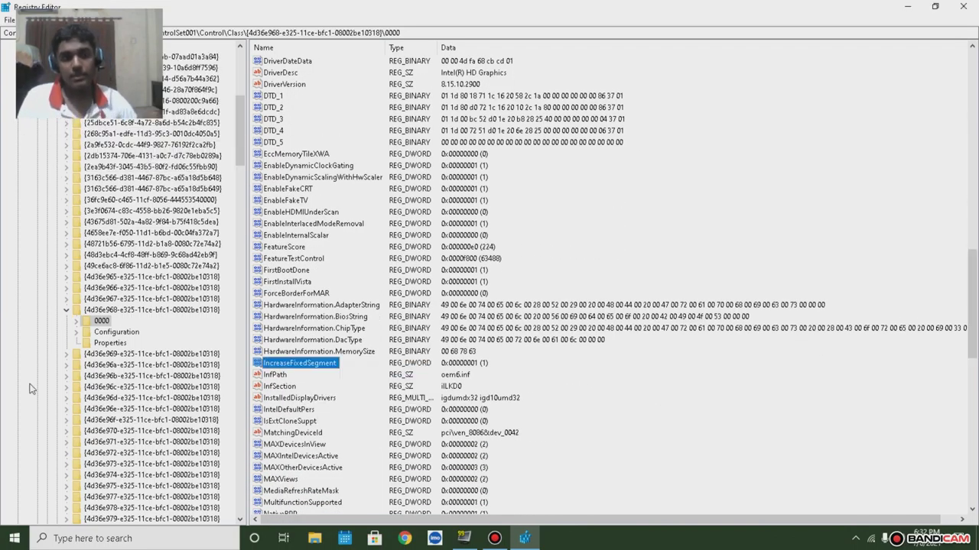
Step: Close Registry Editor with Alt+F4 and refresh the desktop
{"action": "key", "text": "alt+F4"}
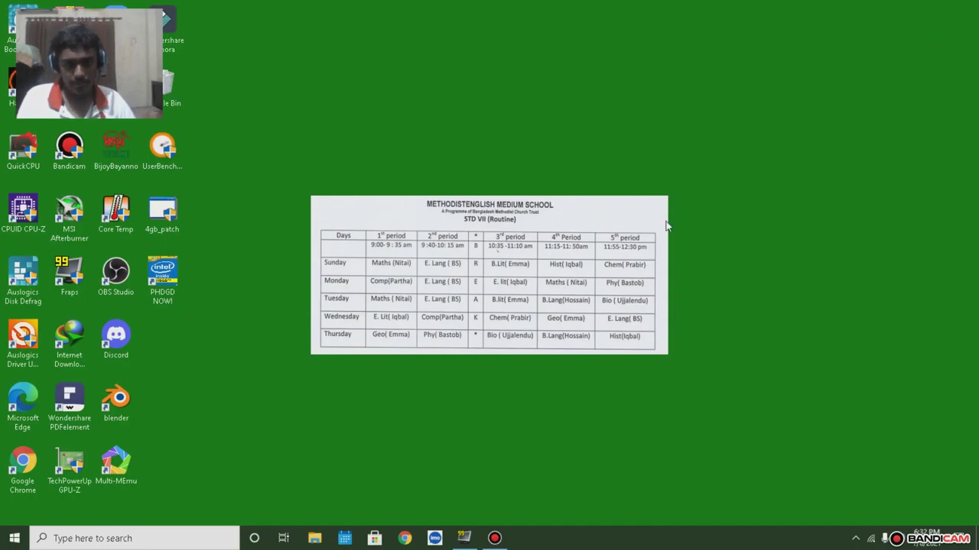
{"action": "right_click", "coordinate": [619, 172]}
{"action": "left_click", "coordinate": [650, 207]}
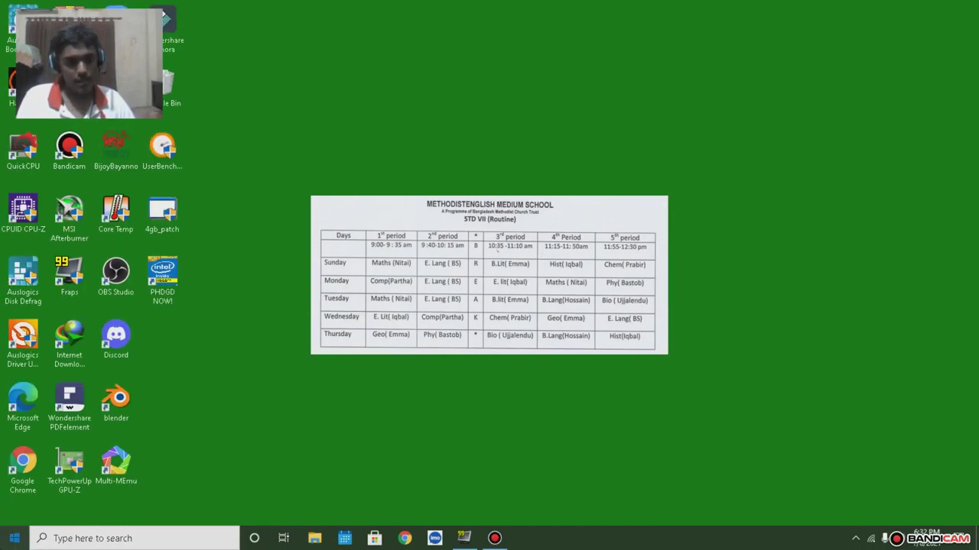
Step: View Start's power options without restarting, then bring up the desktop context menu
{"action": "left_click", "coordinate": [2, 528]}
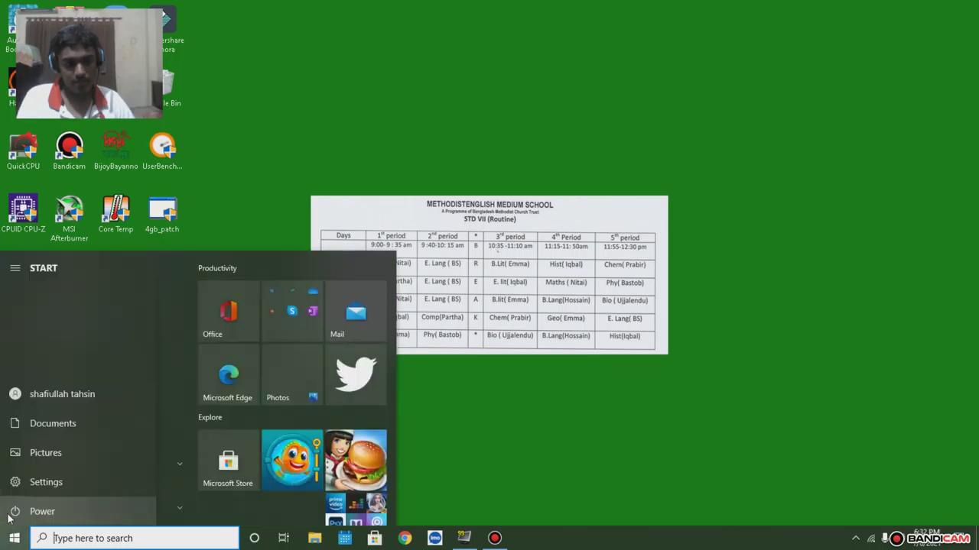
{"action": "left_click", "coordinate": [23, 511]}
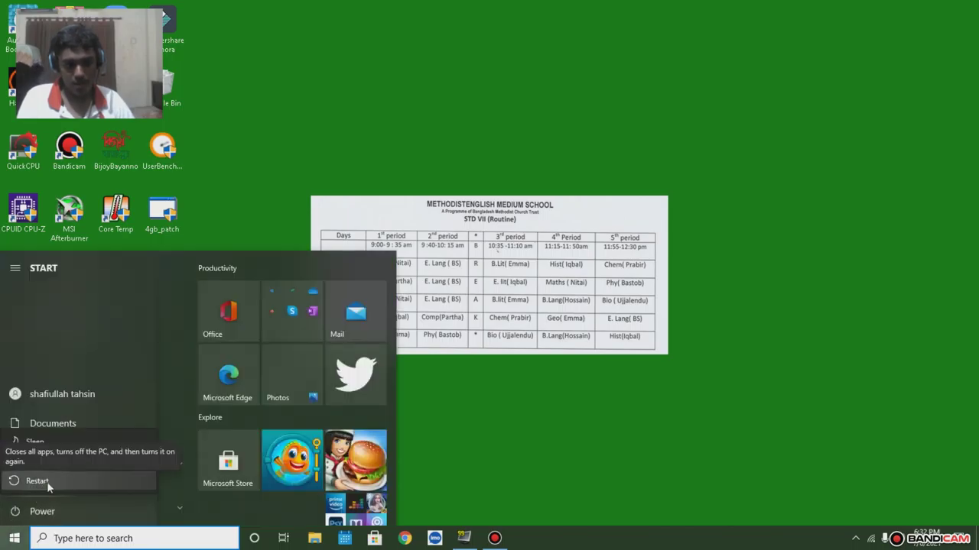
{"action": "left_click", "coordinate": [44, 482]}
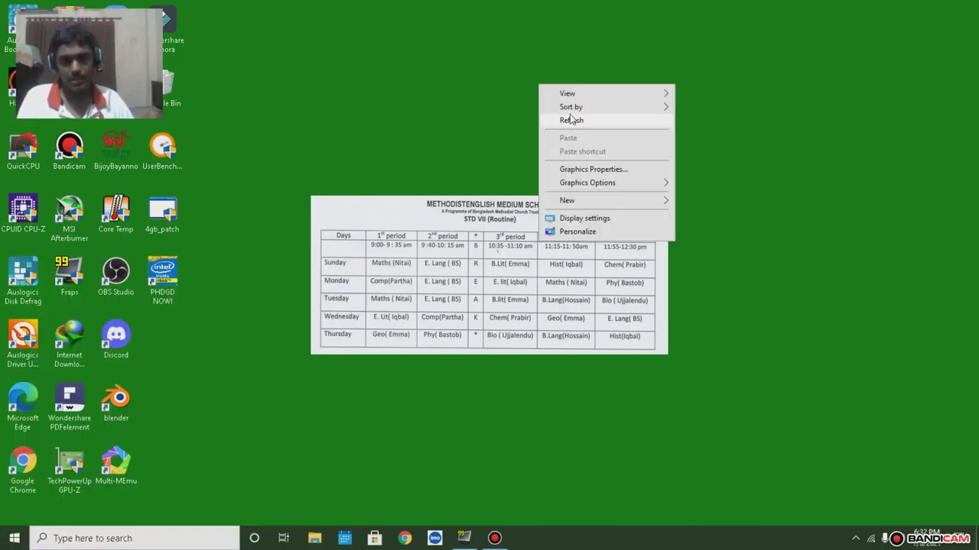
{"action": "right_click", "coordinate": [659, 548]}
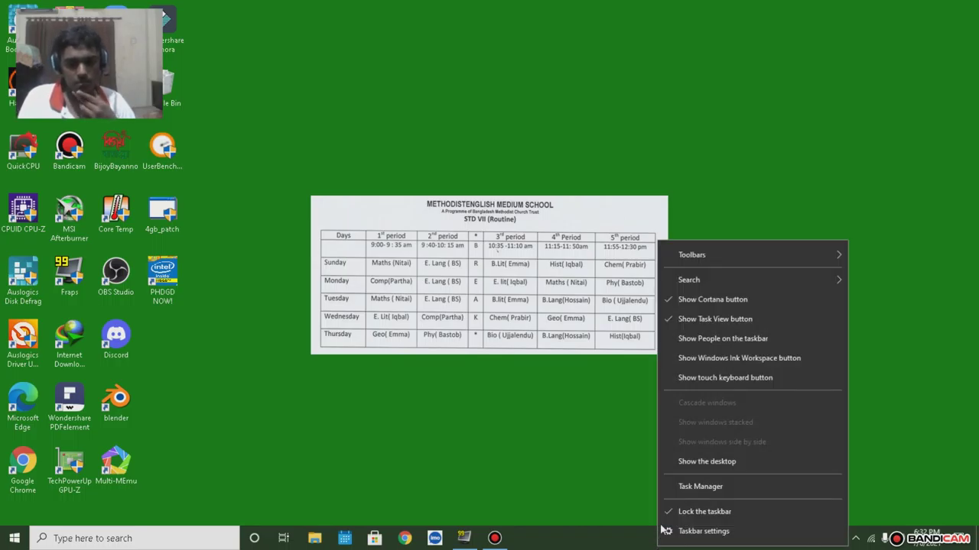
{"action": "left_click", "coordinate": [606, 368]}
{"action": "right_click", "coordinate": [606, 372]}
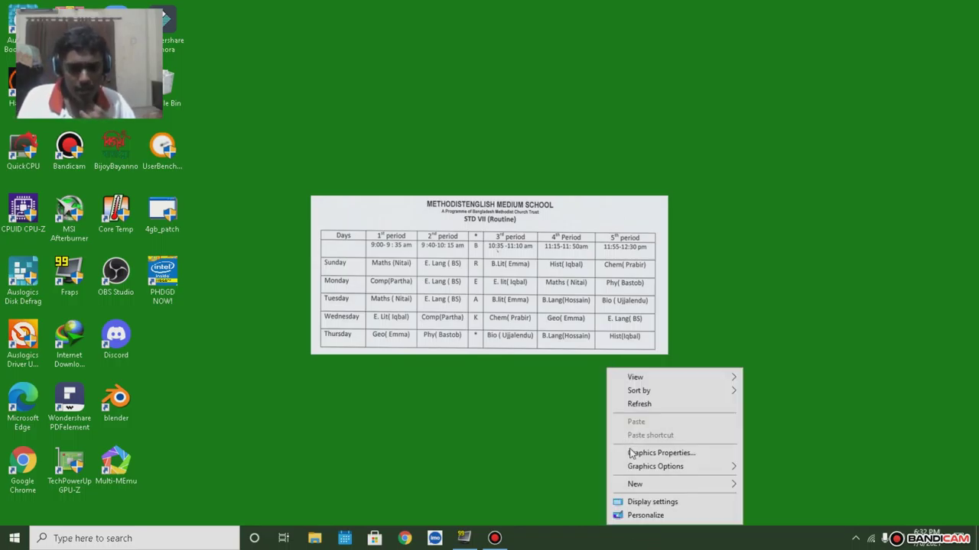
Step: Recheck Display 1's Intel HD Graphics adapter properties, still showing 192 MB dedicated memory
{"action": "left_click", "coordinate": [657, 501]}
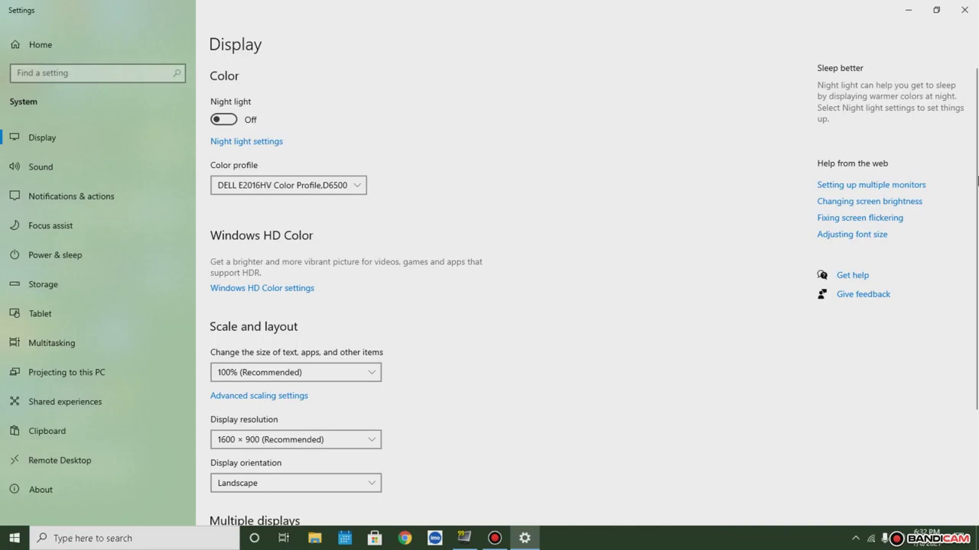
{"action": "scroll", "coordinate": [854, 393], "scroll_direction": "down", "scroll_amount": 3}
{"action": "left_click", "coordinate": [280, 451]}
{"action": "left_click", "coordinate": [89, 321]}
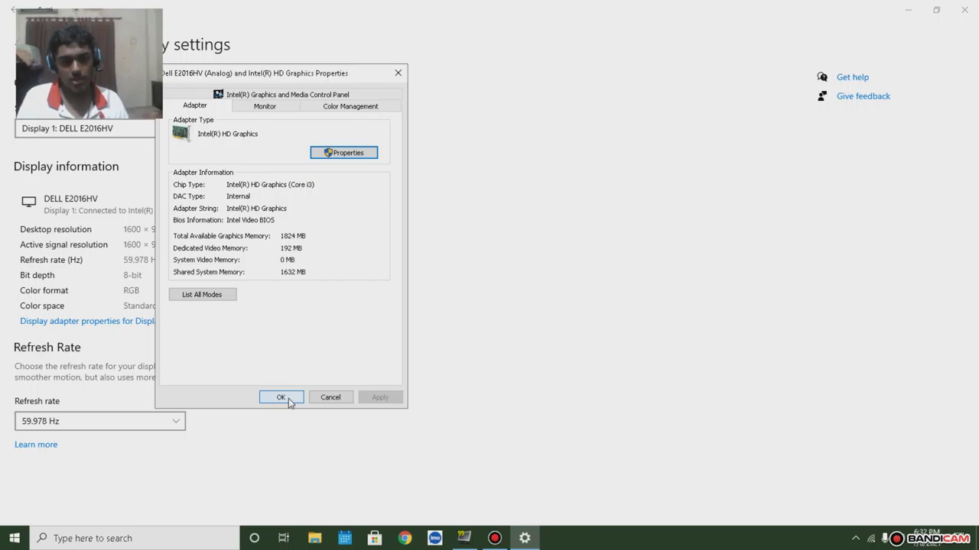
{"action": "left_click", "coordinate": [280, 398]}
{"action": "left_click", "coordinate": [963, 10]}
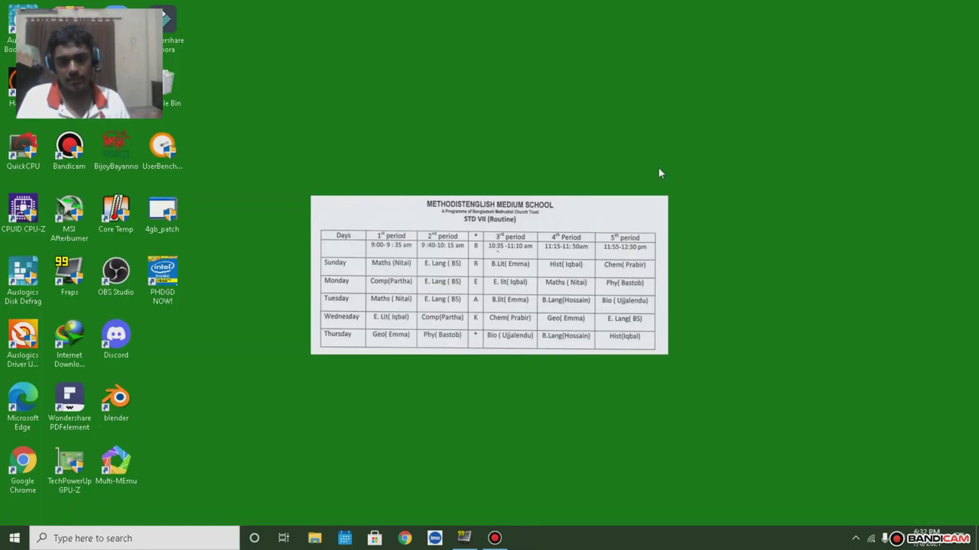